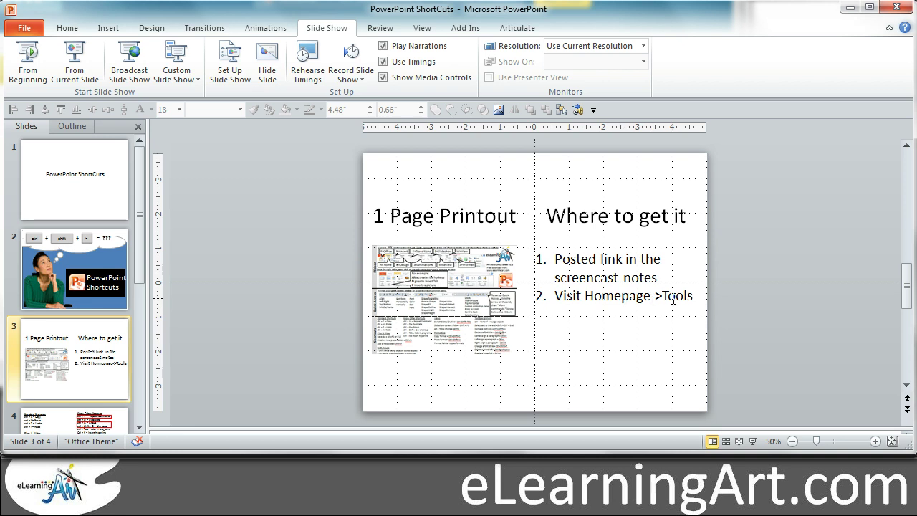
# Step: Go to slide 4, preview it in the slide show starting from the current slide, and return to editing
pyautogui.hotkey('alt', 'd')
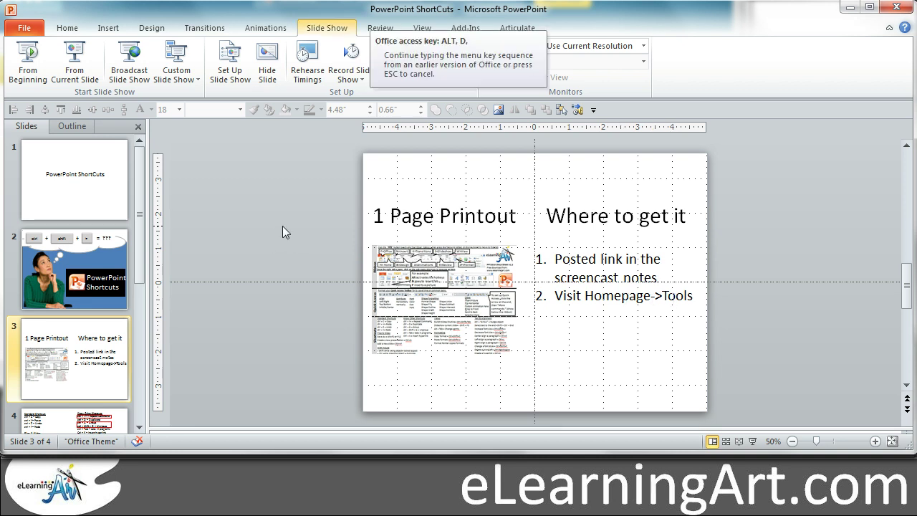
pyautogui.press('pagedown')
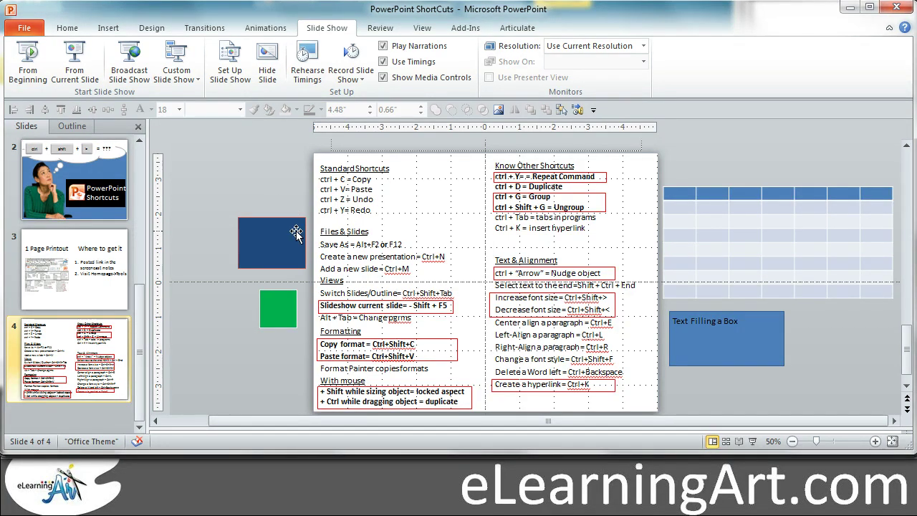
pyautogui.hotkey('shift', 'F5')
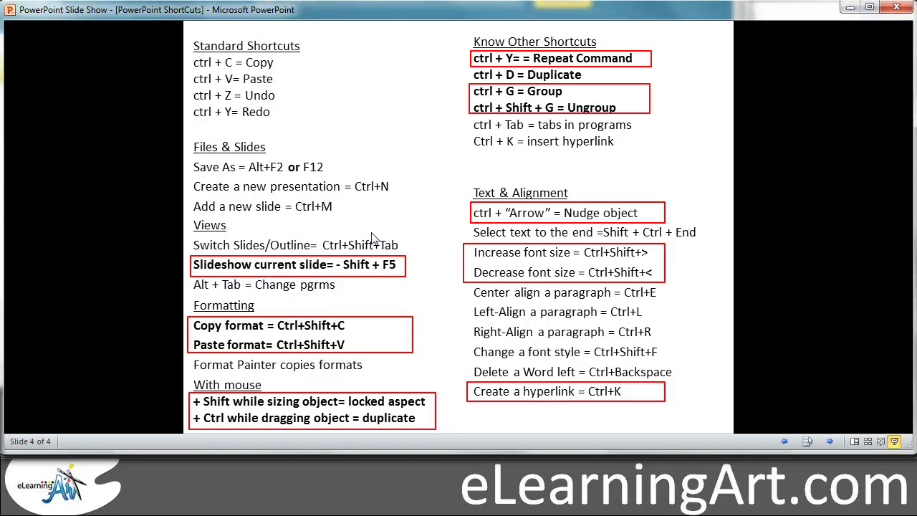
pyautogui.press('Escape')
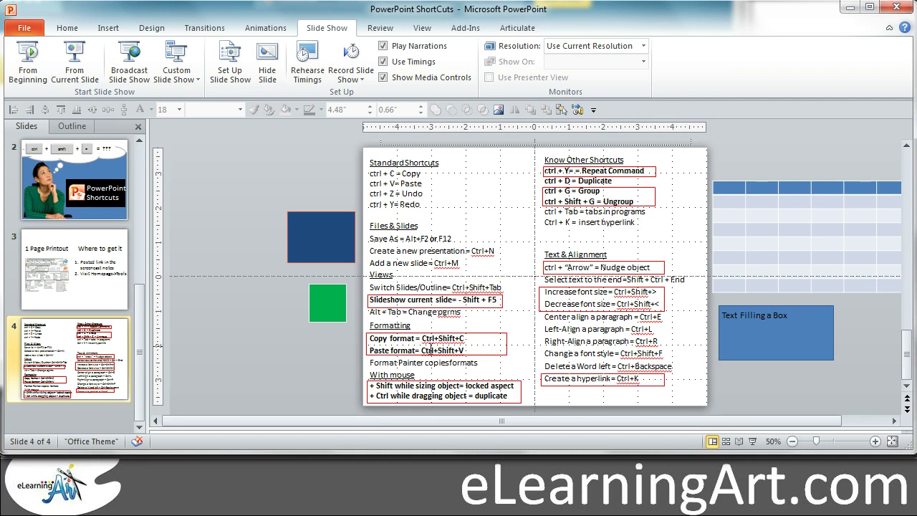
# Step: Copy the small green square's formatting onto the blue rectangle above it
pyautogui.click(333, 308)
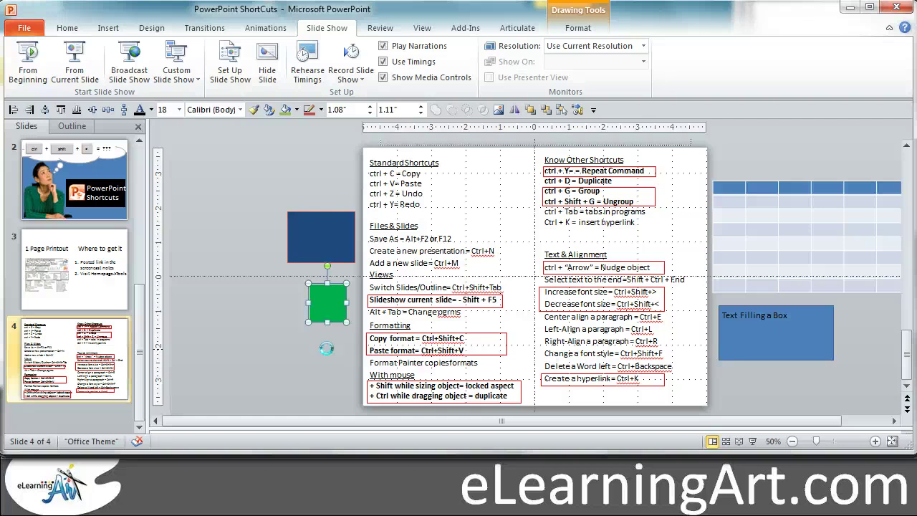
pyautogui.click(322, 230)
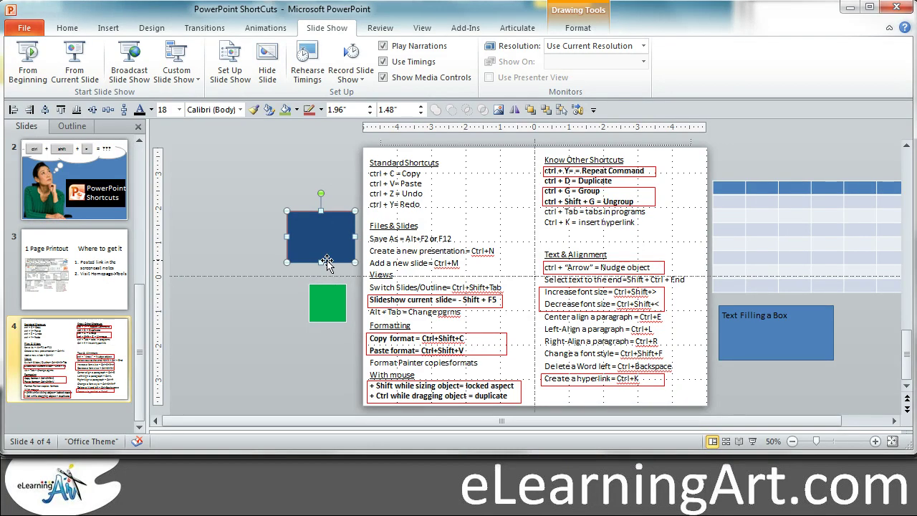
pyautogui.hotkey('ctrl', 'shift', 'v')
pyautogui.click(288, 334)
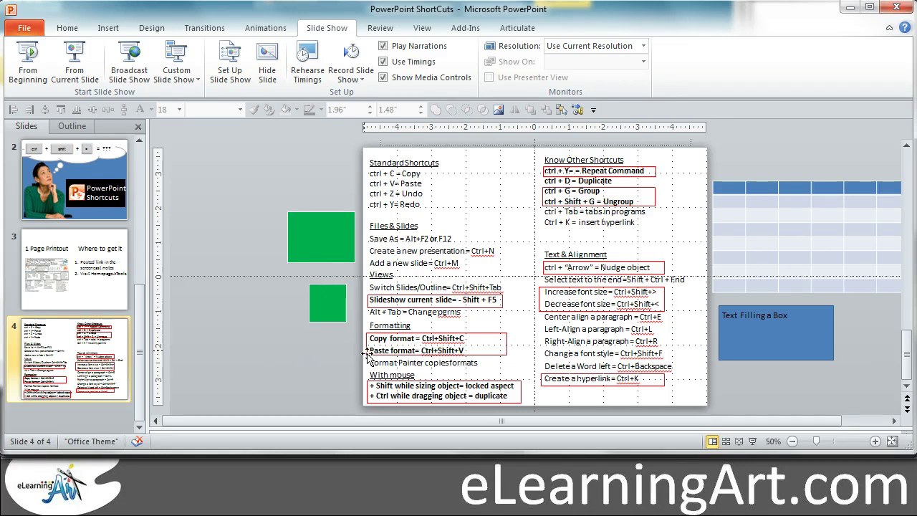
# Step: Enlarge the upper green rectangle to about 1.97" by 1.49" from its lower-right corner
pyautogui.click(329, 238)
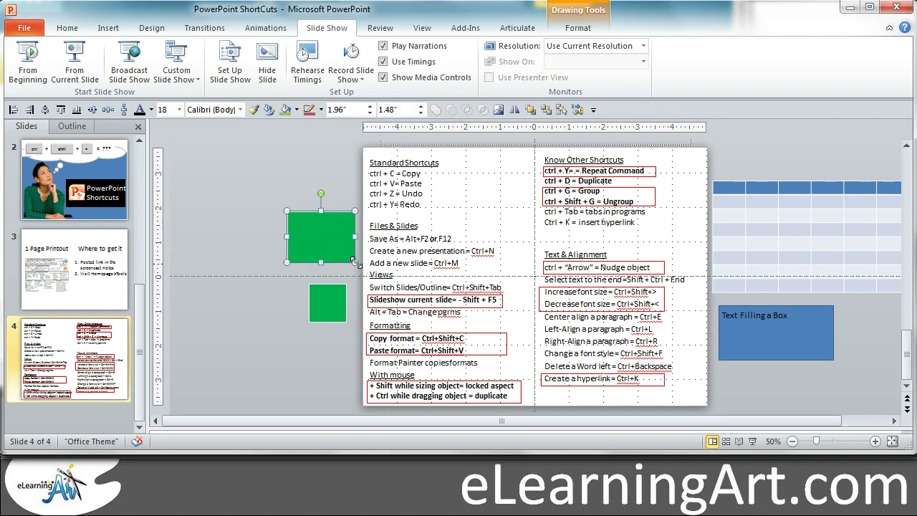
pyautogui.moveTo(355, 262)
pyautogui.mouseDown()
pyautogui.moveTo(452, 372)
pyautogui.moveTo(501, 390)
pyautogui.moveTo(344, 308)
pyautogui.moveTo(340, 263)
pyautogui.moveTo(356, 263)
pyautogui.moveTo(389, 294)
pyautogui.moveTo(357, 265)
pyautogui.mouseUp()
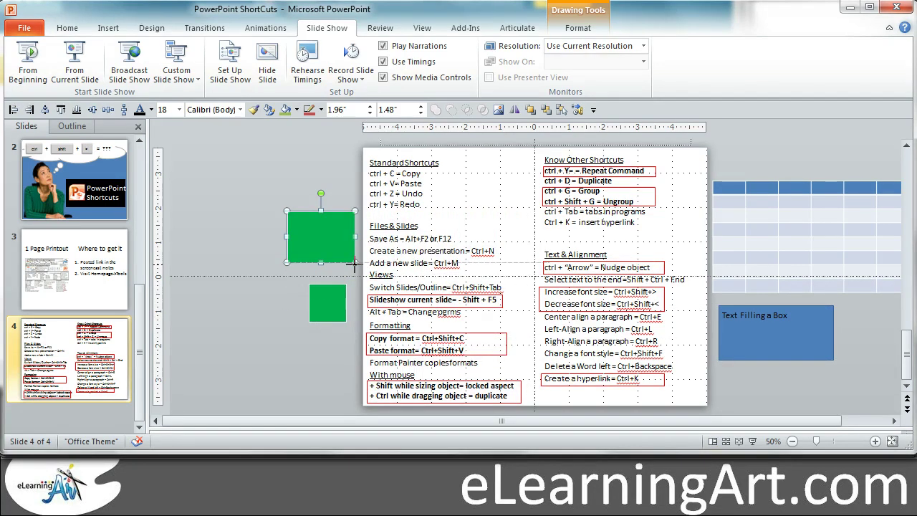
pyautogui.click(256, 312)
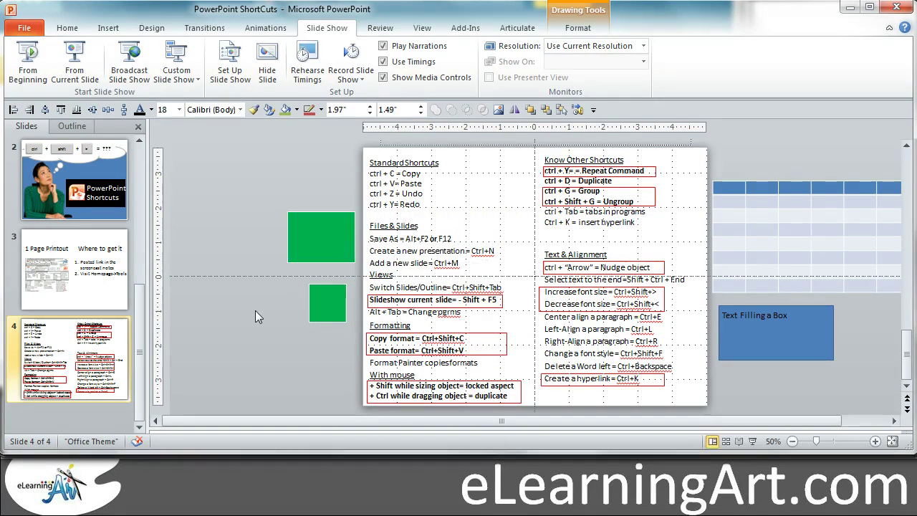
# Step: Duplicate the large green rectangle to just beside the small square, and duplicate the small square below the original
pyautogui.click(315, 236)
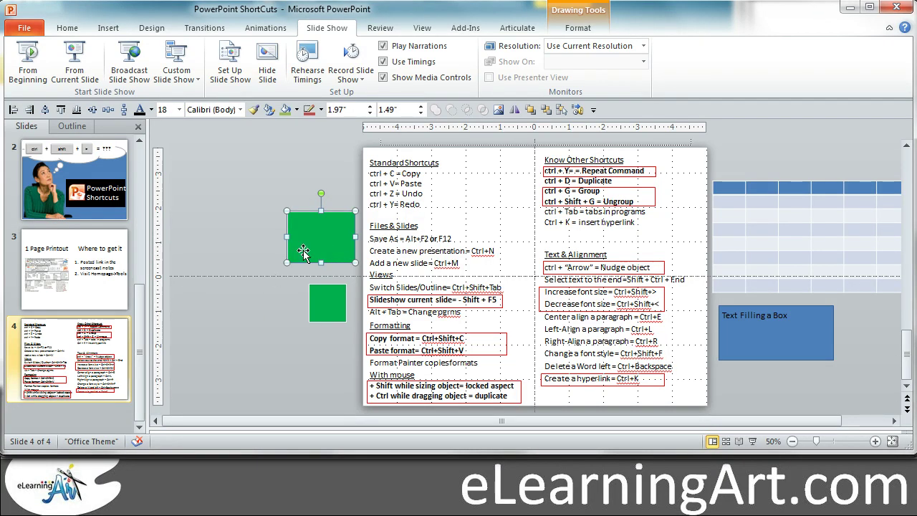
pyautogui.moveTo(315, 248); pyautogui.dragTo(267, 321)
pyautogui.click(307, 364)
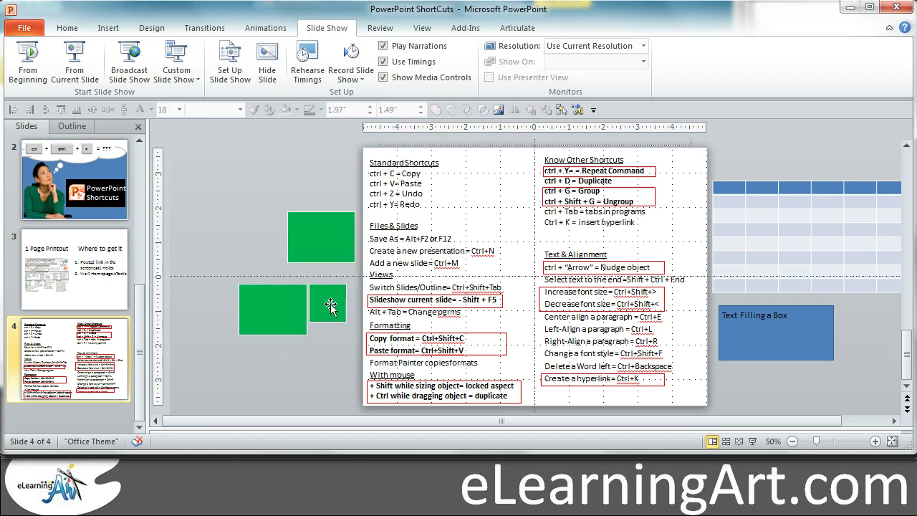
pyautogui.moveTo(330, 304); pyautogui.dragTo(327, 371)
pyautogui.click(260, 359)
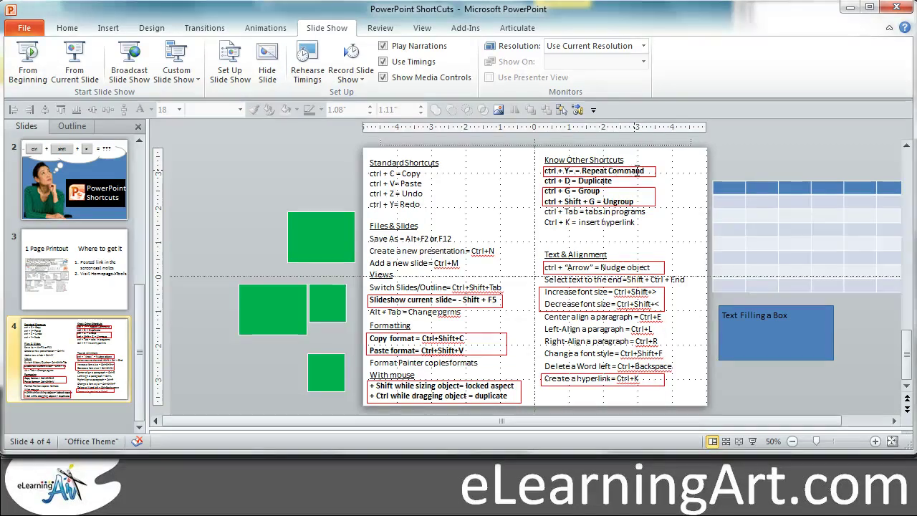
# Step: Insert a row at the table's third row and repeat the insertion until the table is 6.49" tall
pyautogui.click(768, 187)
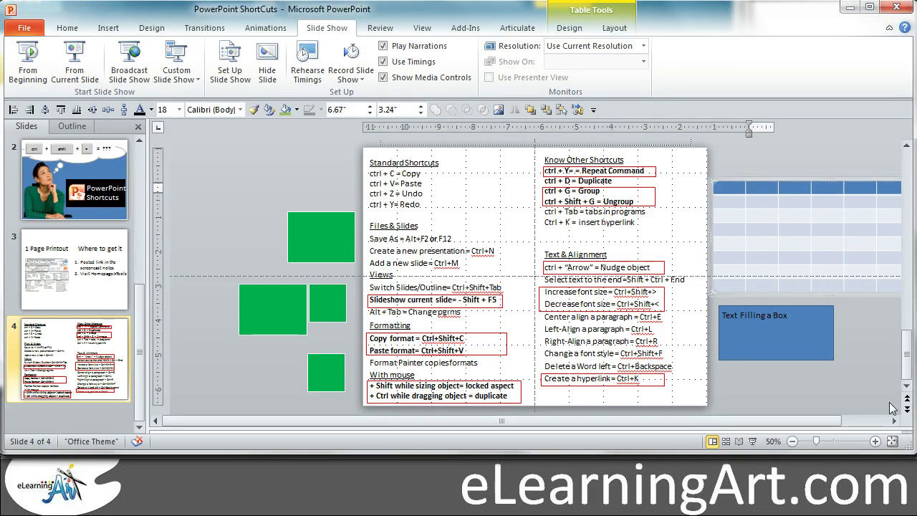
pyautogui.click(893, 421)
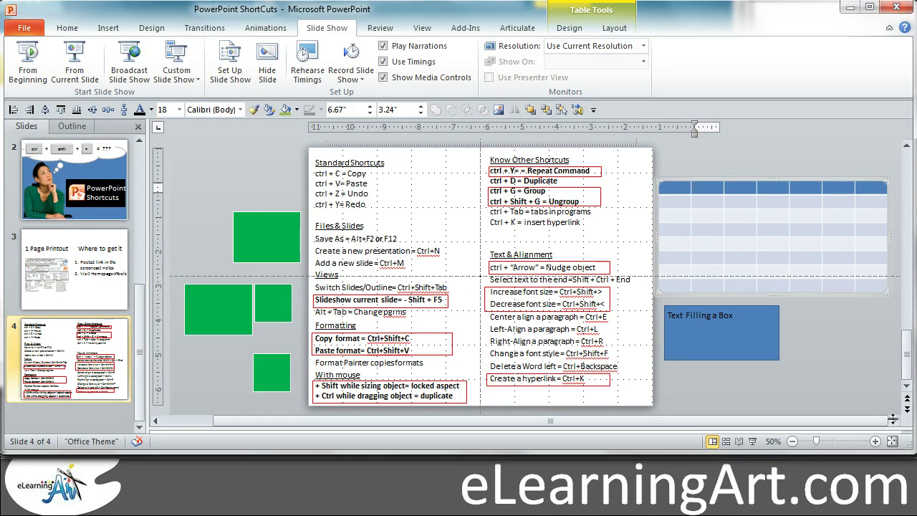
pyautogui.moveTo(670, 215); pyautogui.dragTo(865, 217)
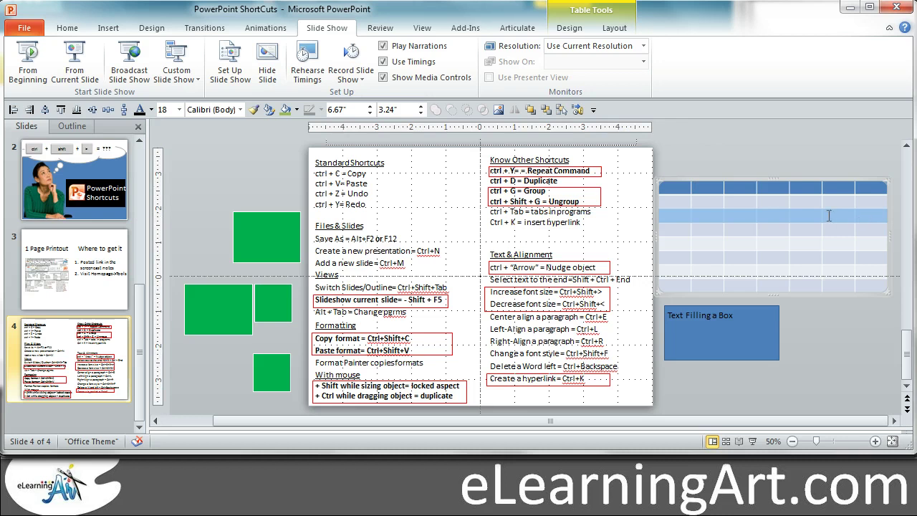
pyautogui.rightClick(835, 218)
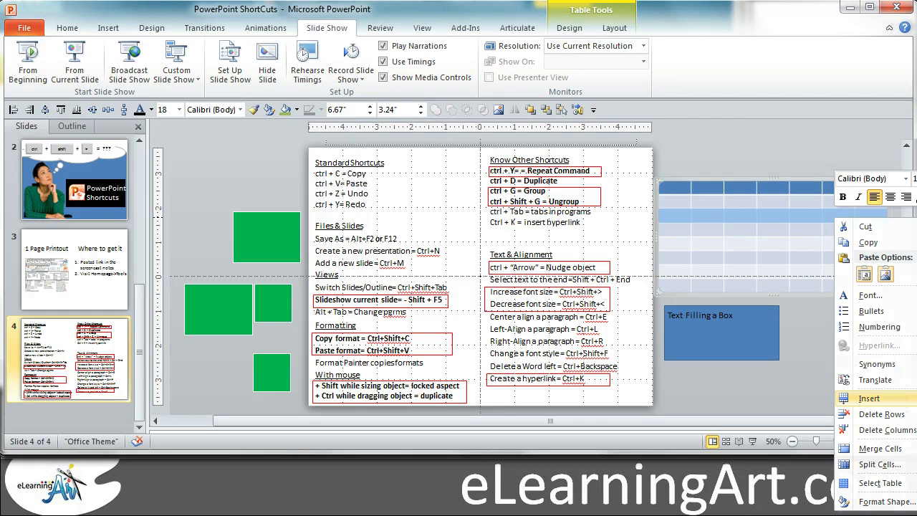
pyautogui.press('Escape')
pyautogui.click(681, 231)
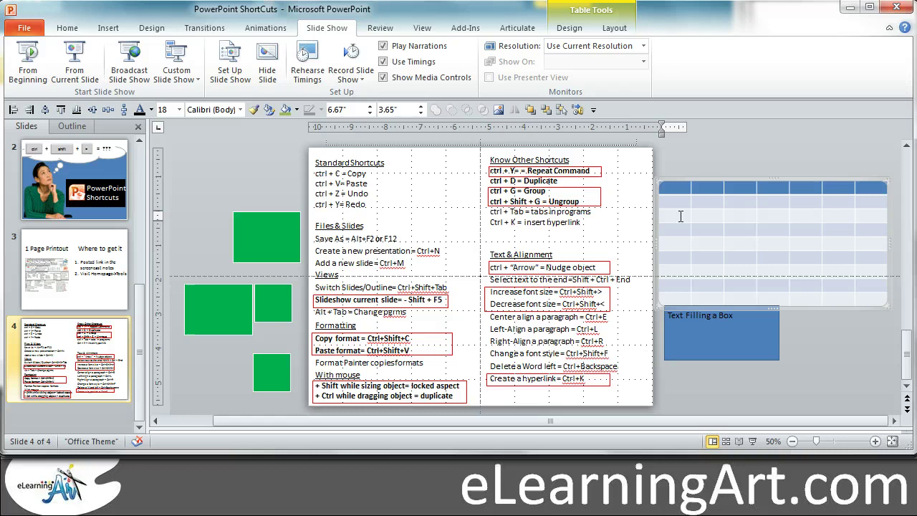
pyautogui.click(680, 216)
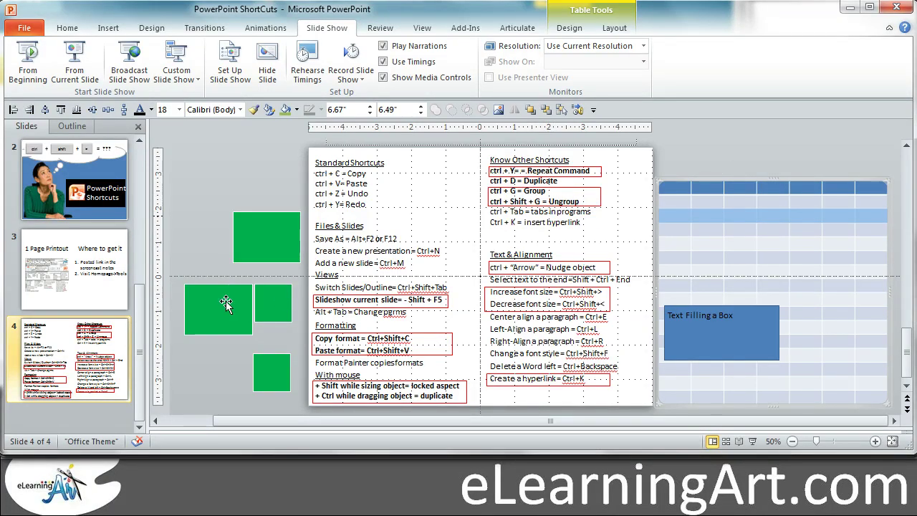
# Step: Group the lower green rectangle with the small square beside it and move the group slightly toward the slide
pyautogui.moveTo(179, 260); pyautogui.dragTo(323, 363)
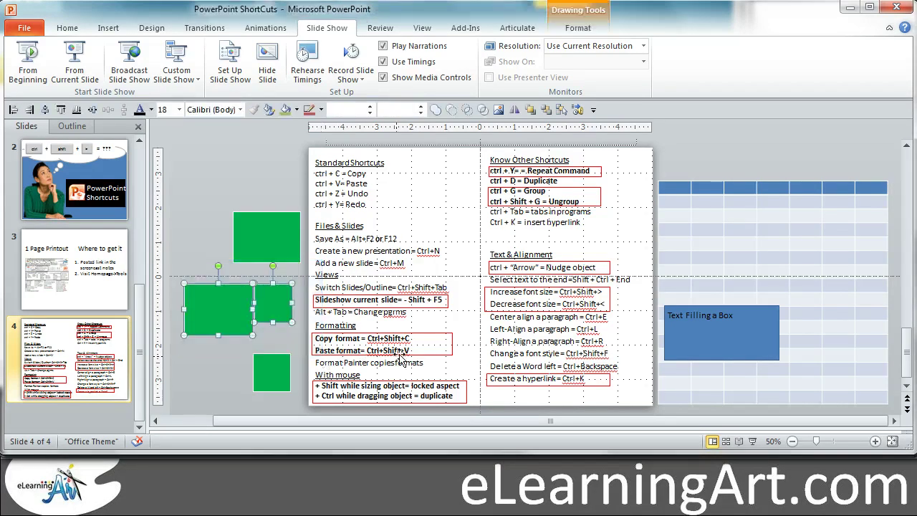
pyautogui.hotkey('ctrl', 'g')
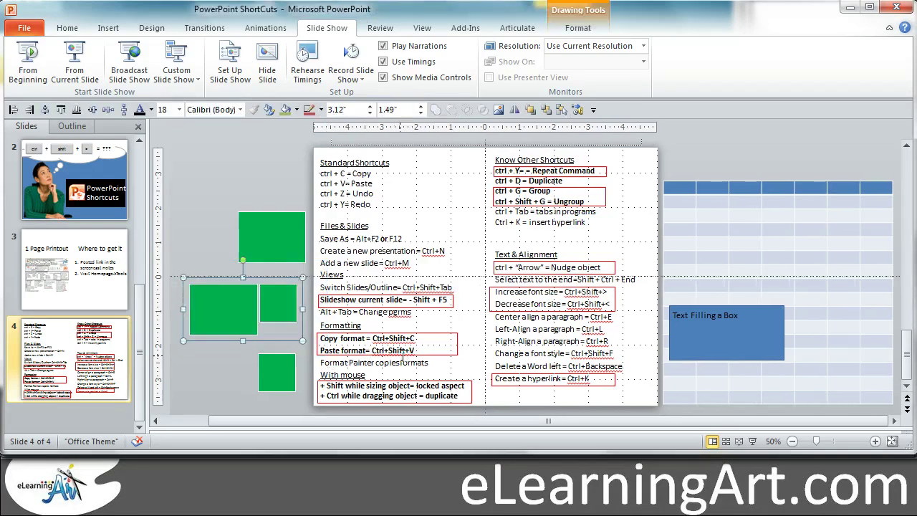
pyautogui.click(217, 156)
pyautogui.moveTo(210, 312); pyautogui.dragTo(242, 320)
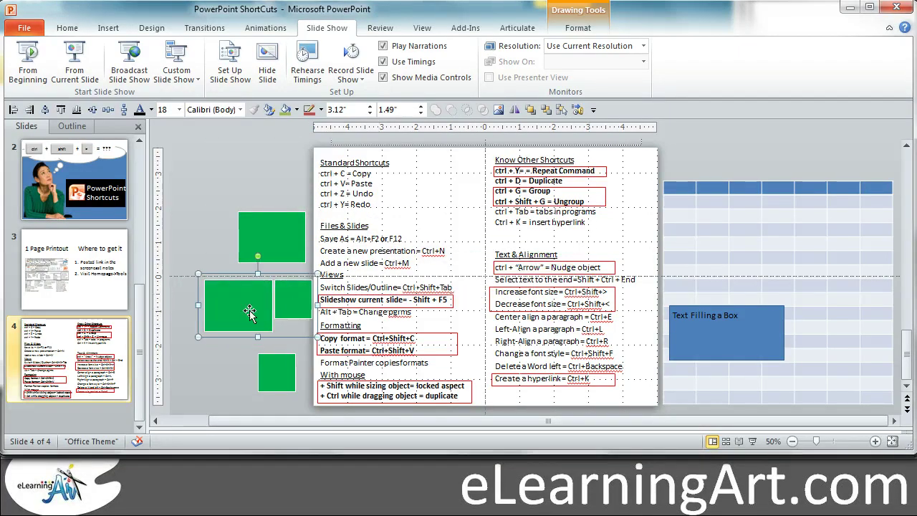
# Step: Ungroup the green rectangle and adjacent small square, and select each shape separately to check them
pyautogui.click(192, 187)
pyautogui.click(234, 313)
pyautogui.click(196, 256)
pyautogui.moveTo(196, 255); pyautogui.dragTo(371, 342)
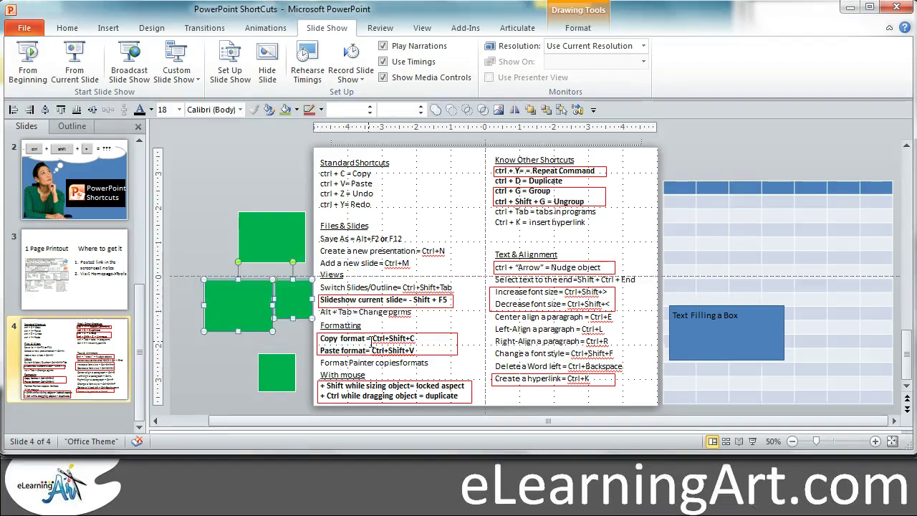
pyautogui.click(242, 172)
pyautogui.click(231, 305)
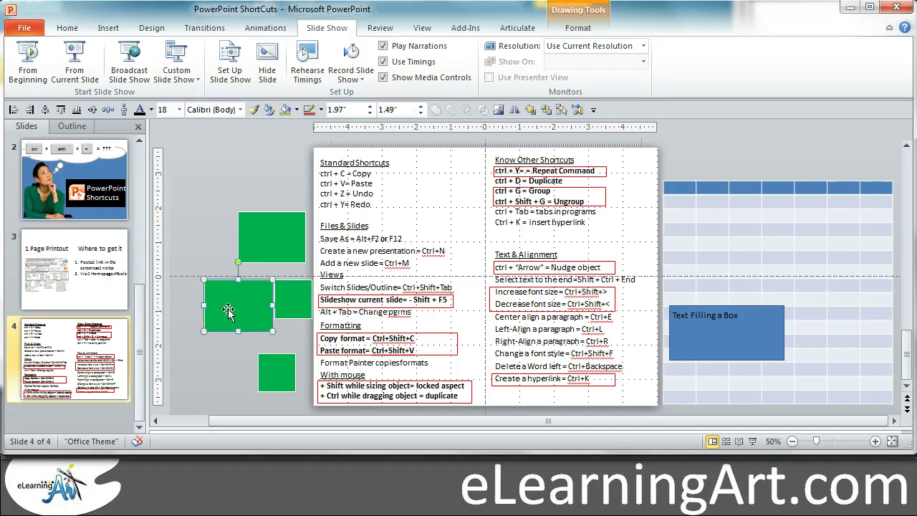
pyautogui.click(301, 306)
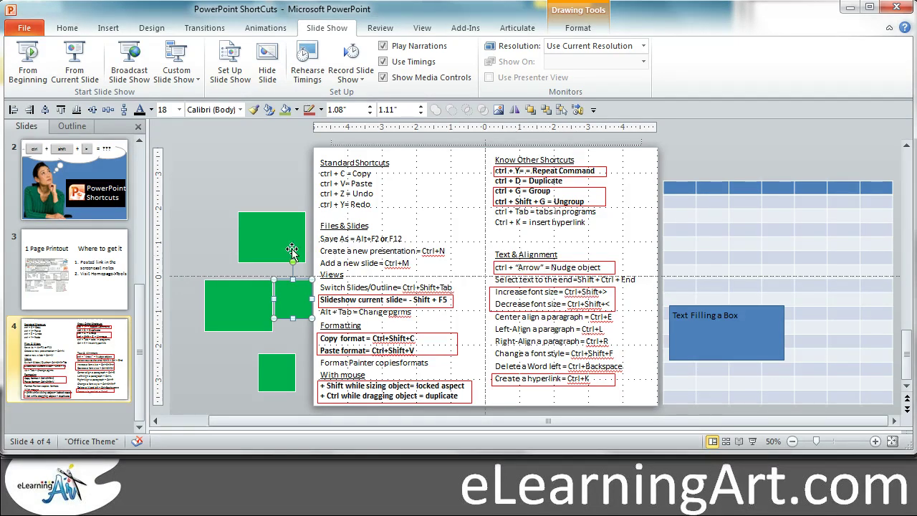
pyautogui.click(262, 305)
pyautogui.click(223, 366)
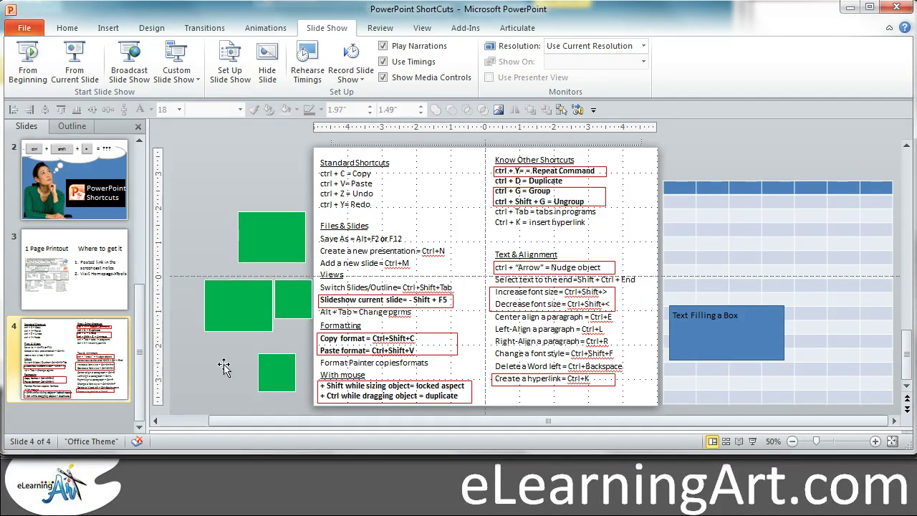
# Step: Nudge the small green square left and right against the adjacent large rectangle to fine-tune its position
pyautogui.click(289, 304)
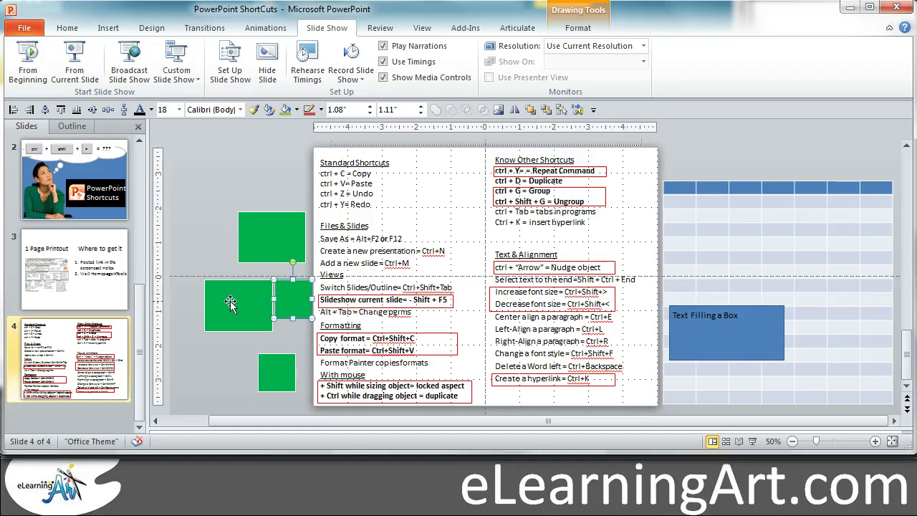
pyautogui.press('Left')
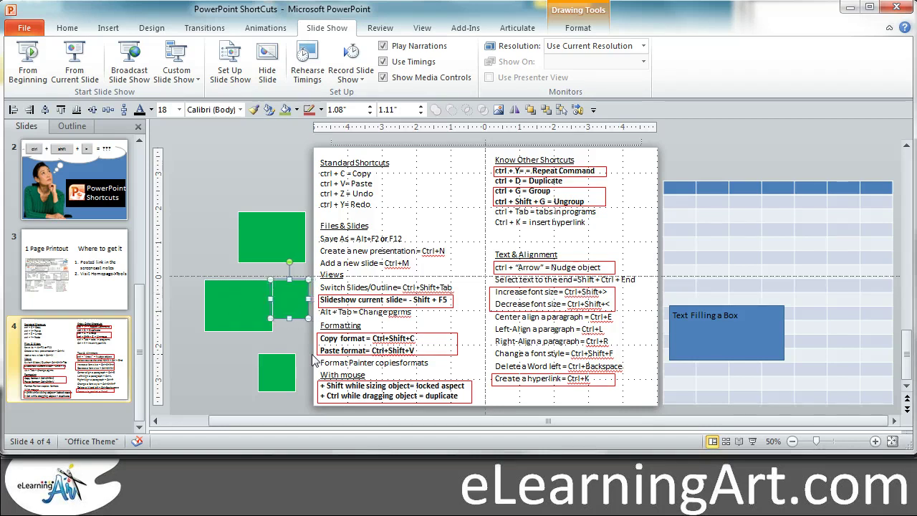
pyautogui.press('Left')
pyautogui.press('Right')
pyautogui.press('Right')
pyautogui.press('Left')
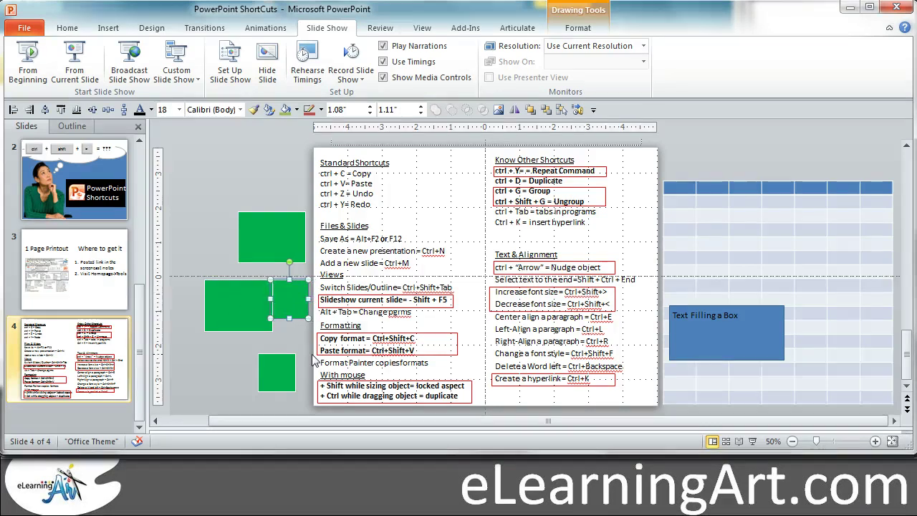
pyautogui.press('Right')
pyautogui.press('Left')
pyautogui.press('Right')
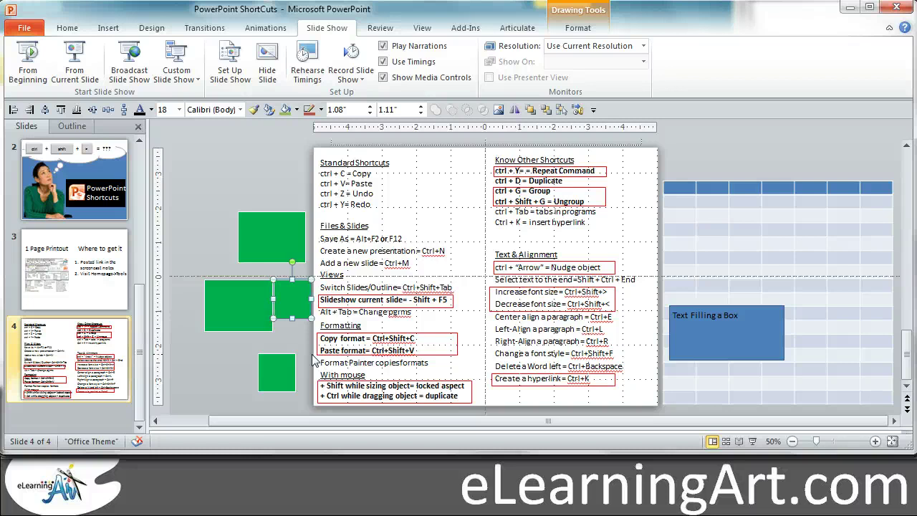
pyautogui.press('Left')
pyautogui.press('Right')
pyautogui.press('Left')
pyautogui.press('Right')
pyautogui.press('Right')
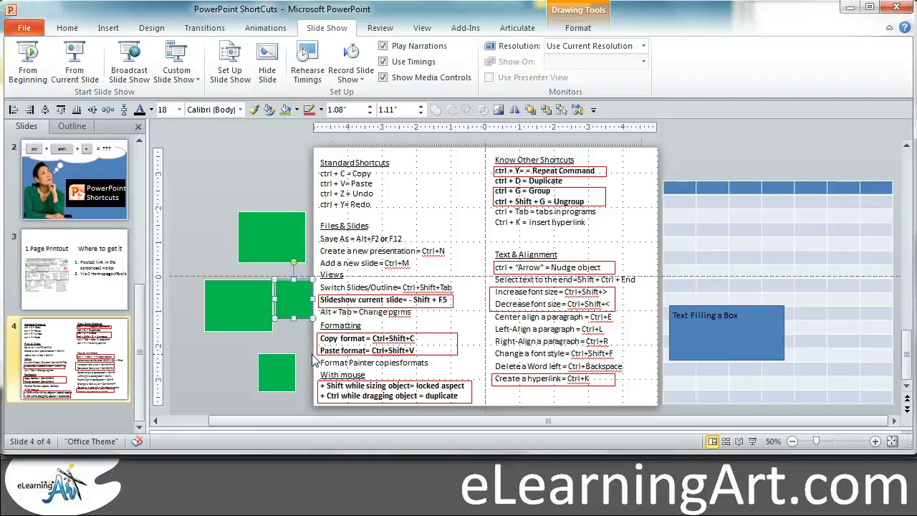
pyautogui.press('Left')
pyautogui.press('Right')
pyautogui.press('Left')
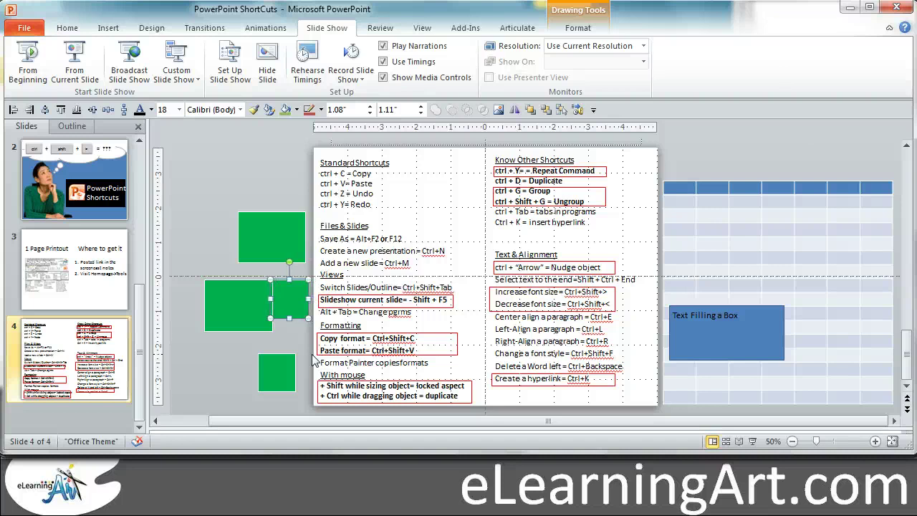
pyautogui.press('Right')
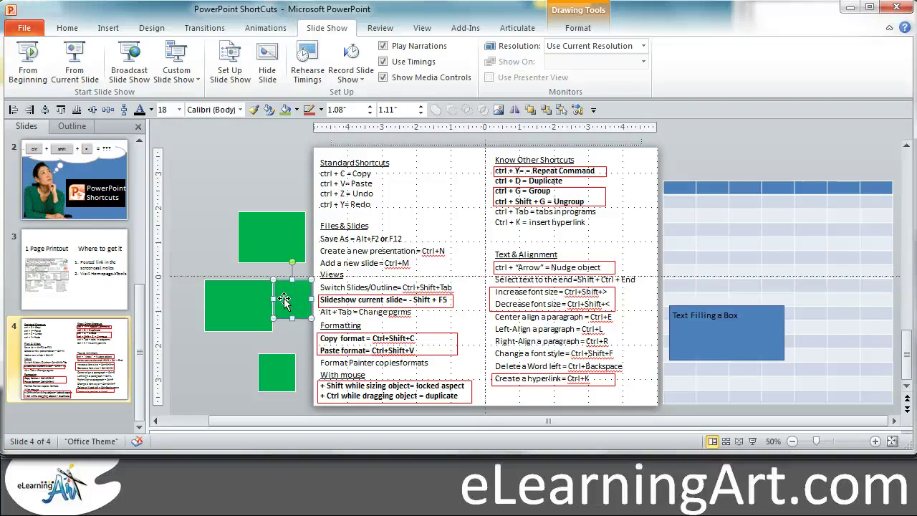
# Step: Nudge the upper green rectangle slightly to the left
pyautogui.click(264, 257)
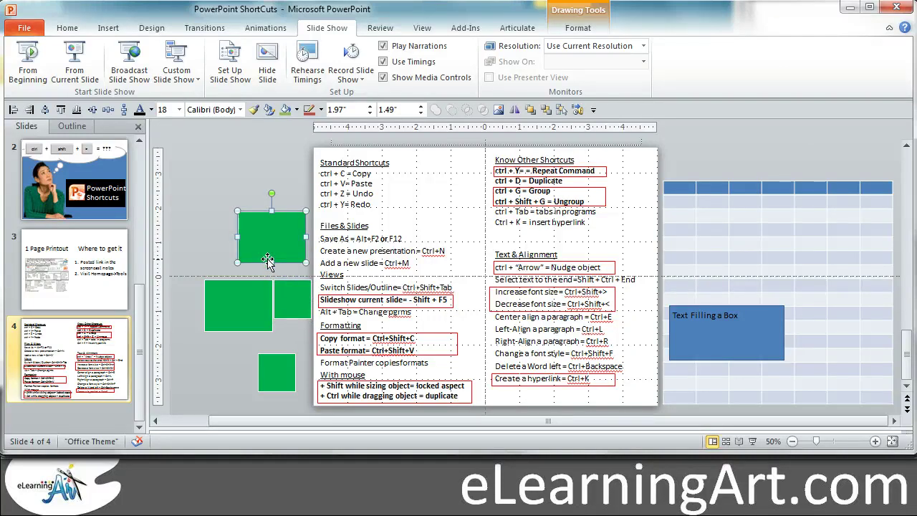
pyautogui.press('Left')
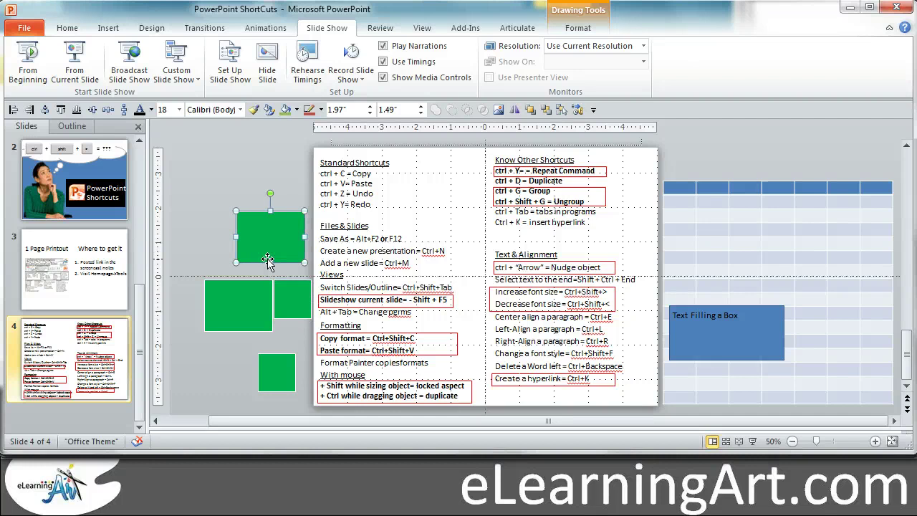
# Step: Move the upper green rectangle a few more small increments to the left
pyautogui.press('Left')
pyautogui.press('Left')
pyautogui.press('Left')
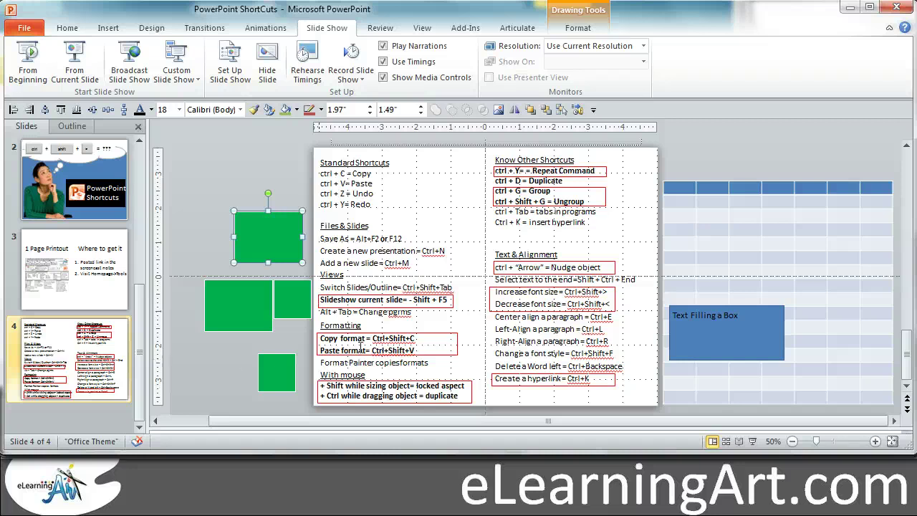
# Step: Select all of the "Text Filling a Box" text and enlarge it in increments to 44 points to fill the blue box
pyautogui.click(683, 320)
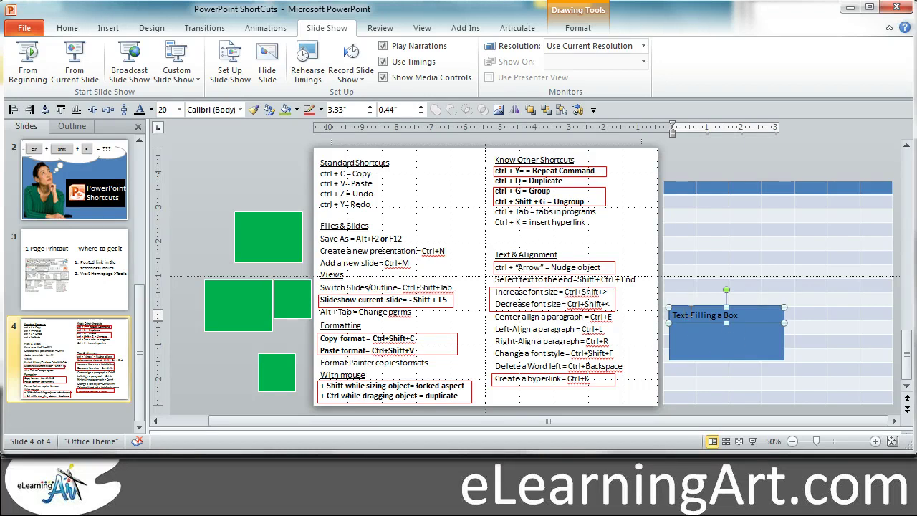
pyautogui.moveTo(672, 316); pyautogui.dragTo(753, 324)
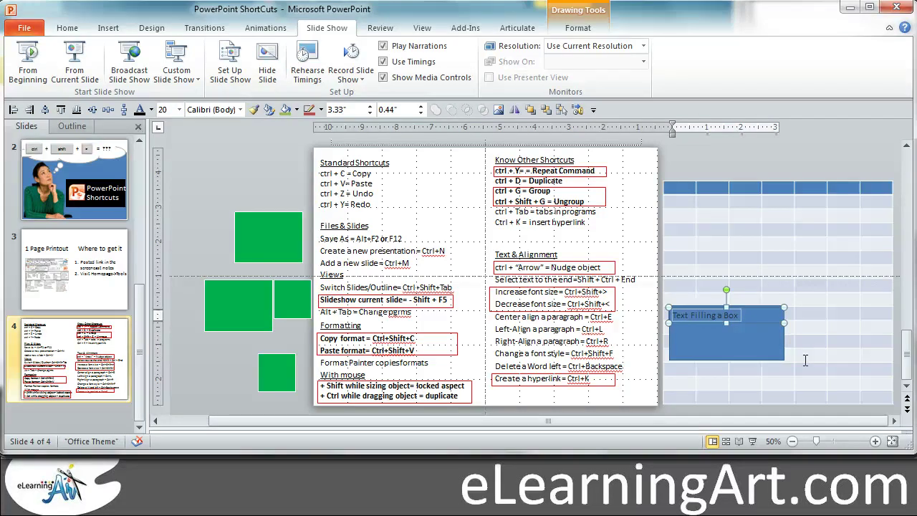
pyautogui.hotkey('ctrl', 'shift', '.')
pyautogui.hotkey('ctrl', 'shift', '.')
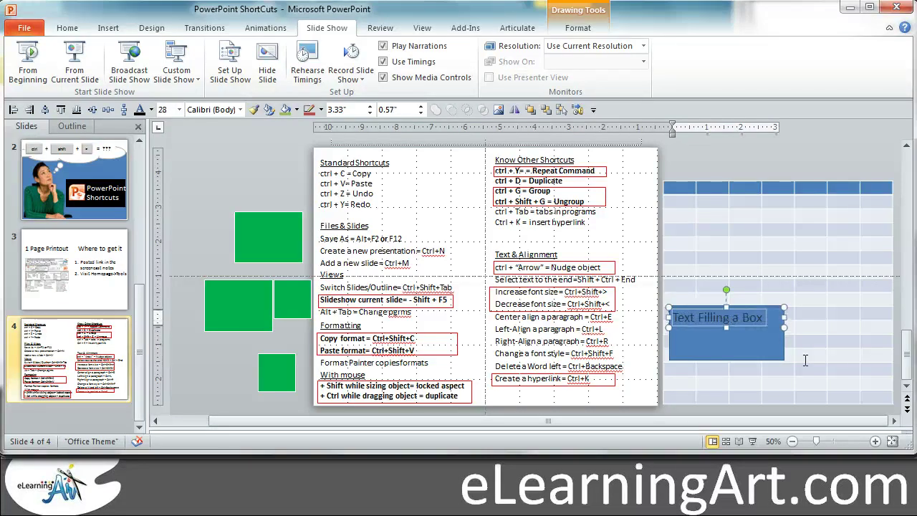
pyautogui.hotkey('ctrl', 'shift', '.')
pyautogui.hotkey('ctrl', 'shift', '.')
pyautogui.hotkey('ctrl', 'shift', '.')
pyautogui.hotkey('ctrl', 'shift', '.')
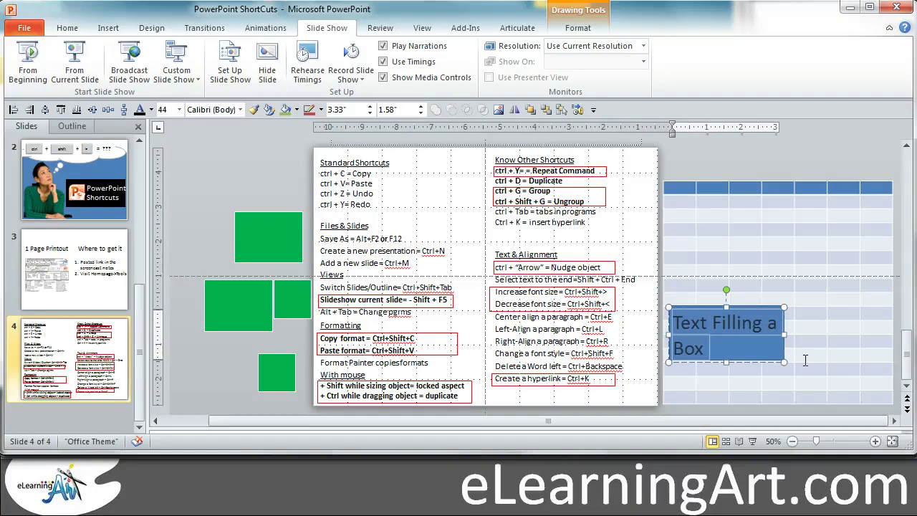
# Step: Increase the selected box text's font size further, and reduce it in increments to 36 points
pyautogui.hotkey('ctrl', 'shift', '.')
pyautogui.hotkey('ctrl', 'shift', '.')
pyautogui.hotkey('ctrl', 'shift', ',')
pyautogui.hotkey('ctrl', 'shift', ',')
pyautogui.hotkey('ctrl', 'shift', ',')
pyautogui.hotkey('ctrl', 'shift', ',')
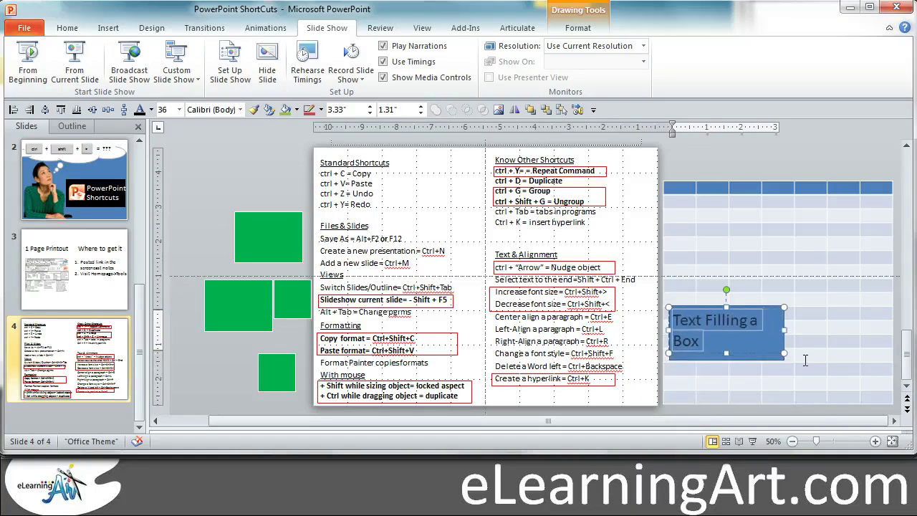
# Step: Enlarge the box text to 60 points, bring it back down to 44 points, and deselect it
pyautogui.hotkey('ctrl', 'shift', '.')
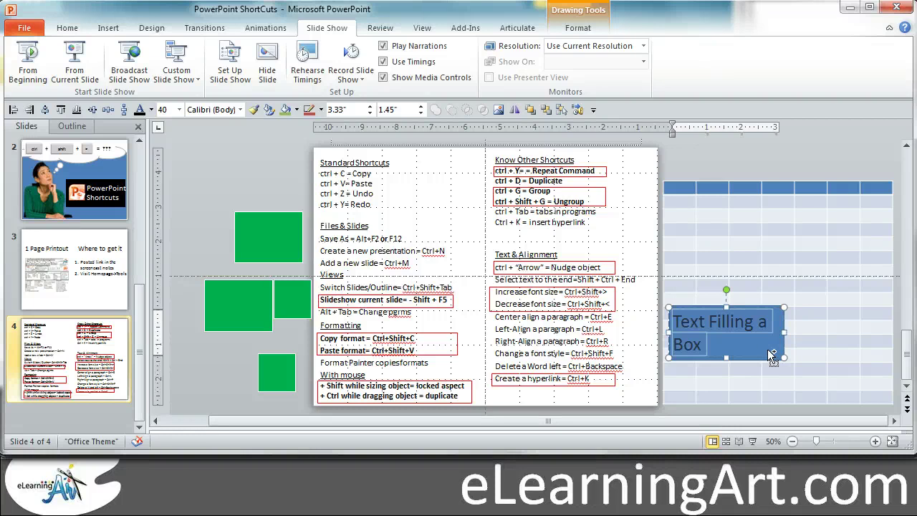
pyautogui.hotkey('ctrl', 'shift', '.')
pyautogui.hotkey('ctrl', 'shift', '.')
pyautogui.hotkey('ctrl', 'shift', '.')
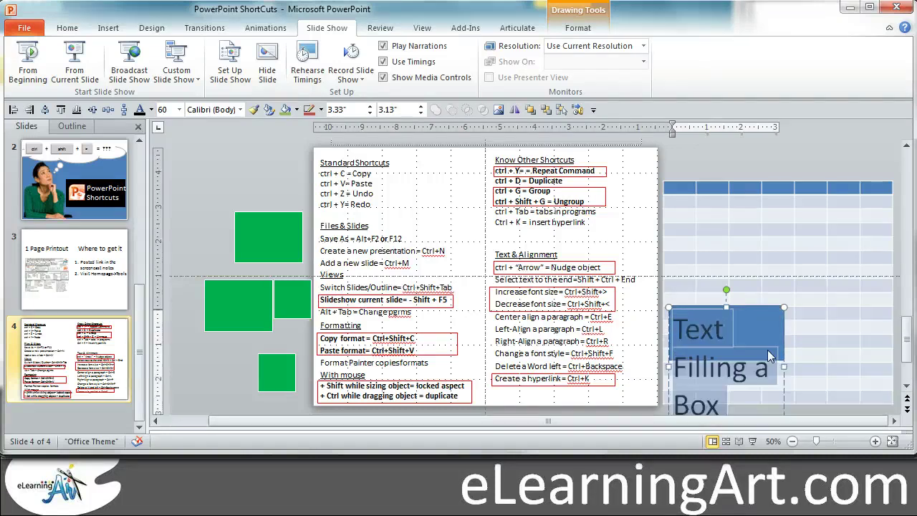
pyautogui.hotkey('ctrl', 'shift', ',')
pyautogui.hotkey('ctrl', 'shift', ',')
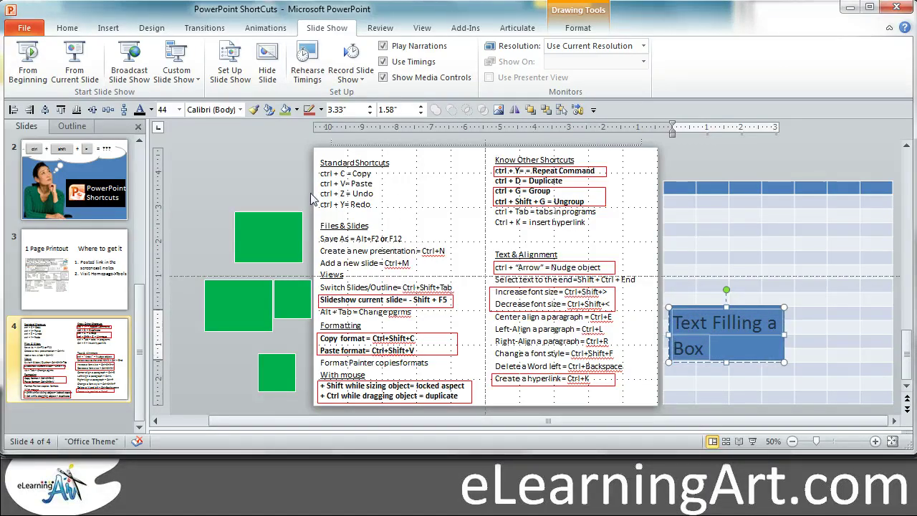
pyautogui.click(260, 174)
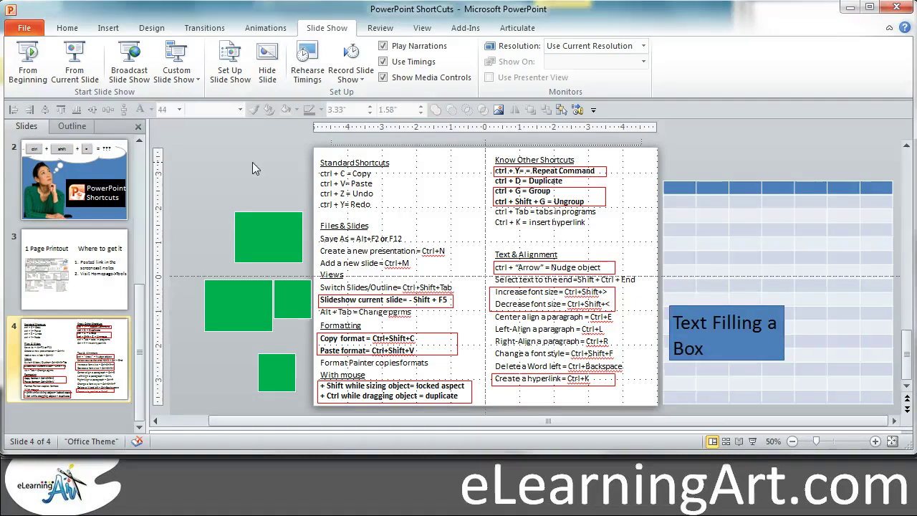
pyautogui.click(249, 232)
pyautogui.rightClick(249, 232)
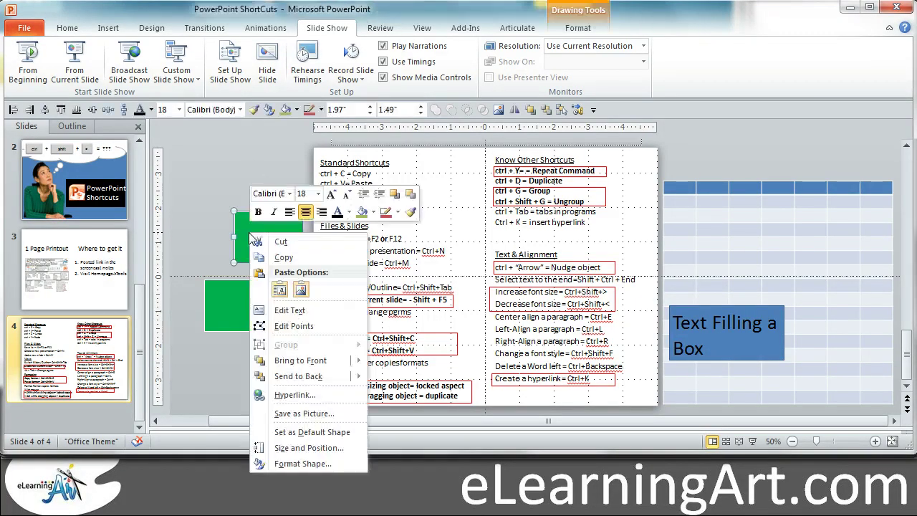
pyautogui.click(210, 162)
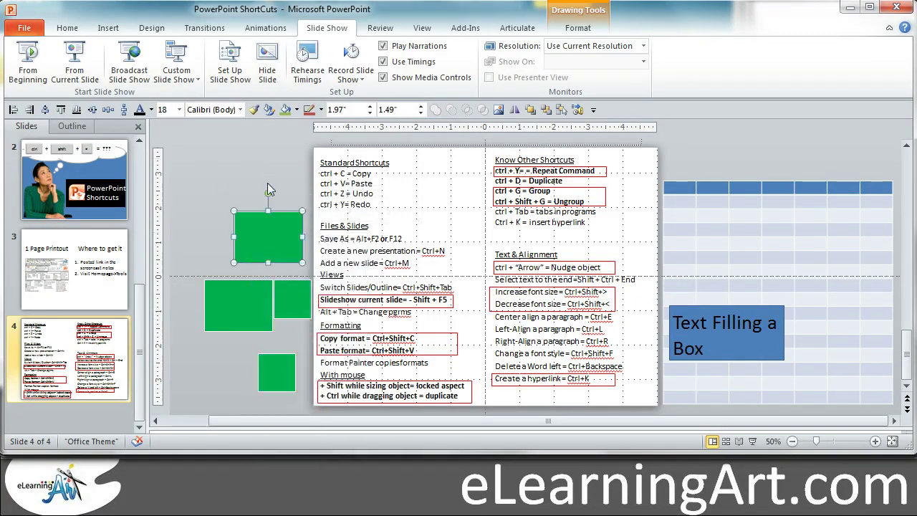
# Step: Open the hyperlink settings for the upper green rectangle, examine the link destinations within this document, and cancel without adding a link
pyautogui.click(271, 248)
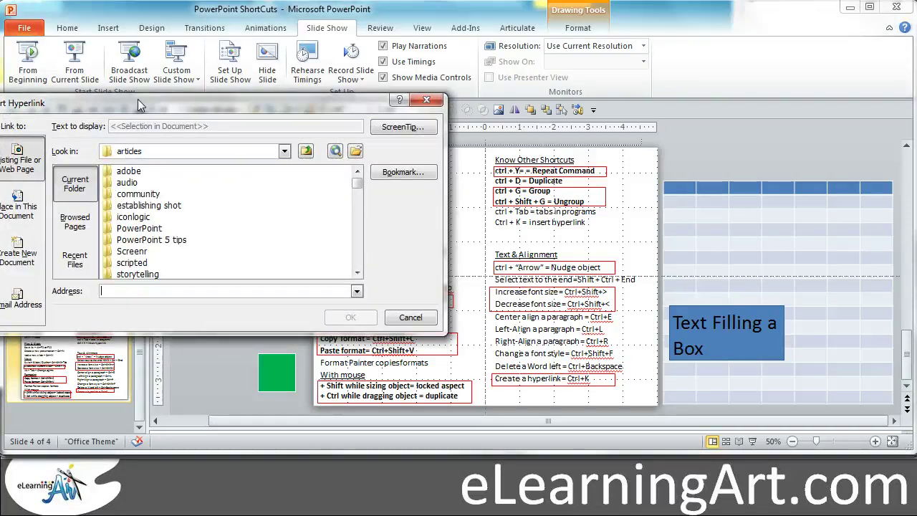
pyautogui.moveTo(141, 106); pyautogui.dragTo(316, 103)
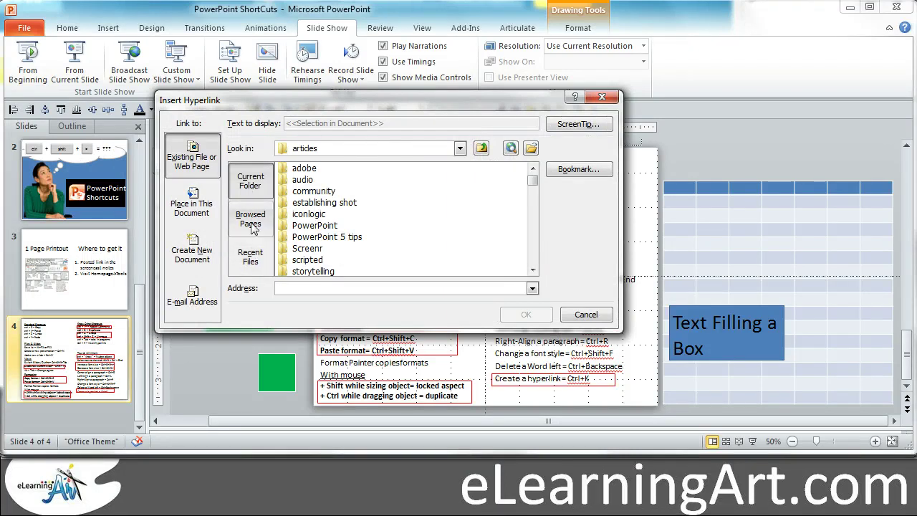
pyautogui.click(197, 203)
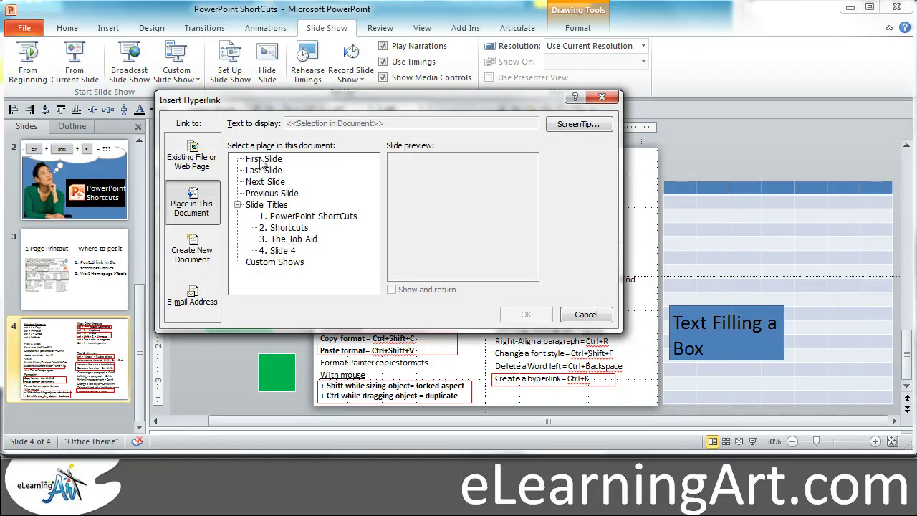
pyautogui.click(602, 316)
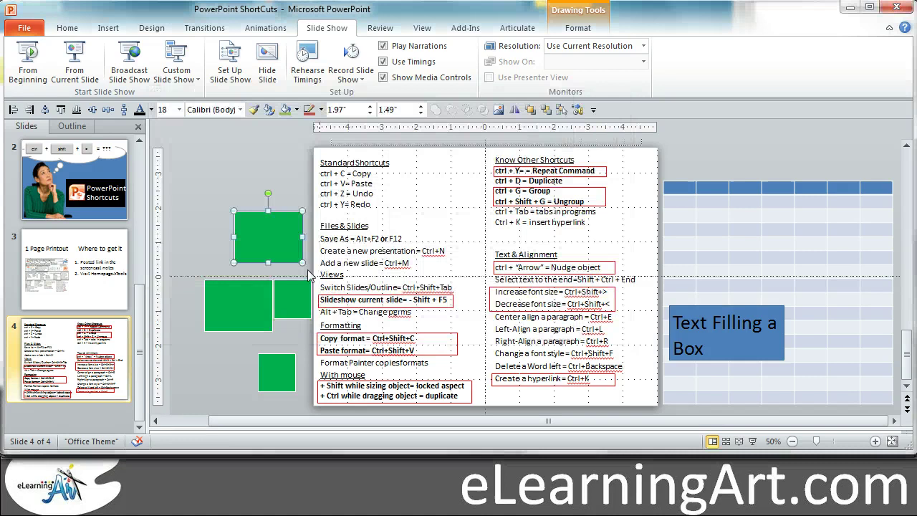
pyautogui.click(209, 180)
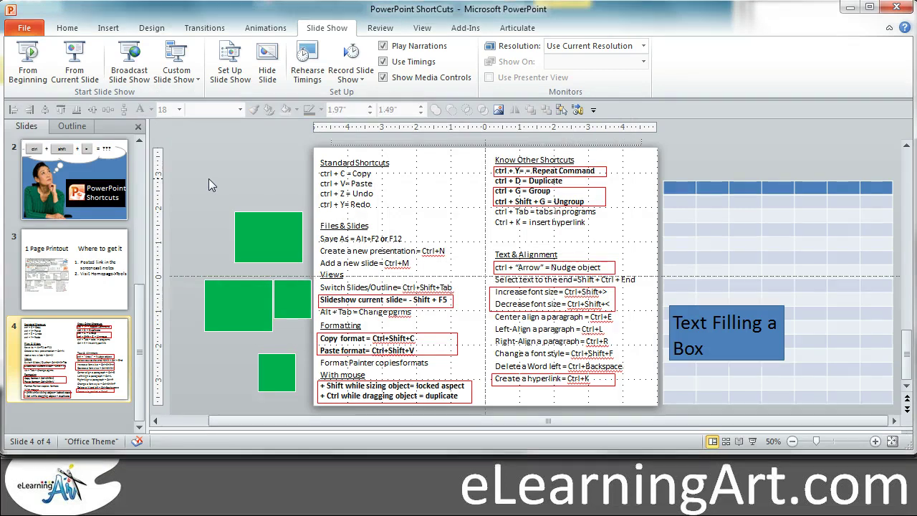